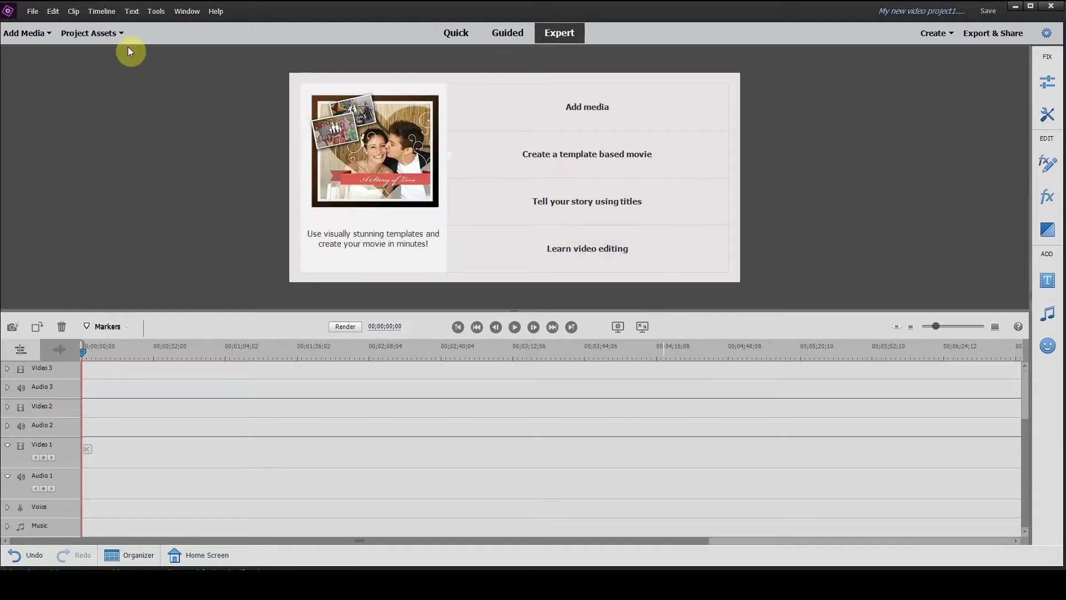
Step: Drag the MAH04951.MP4 kayaking clip from Project Assets onto the Video 1 track
{"action": "left_click", "coordinate": [115, 38]}
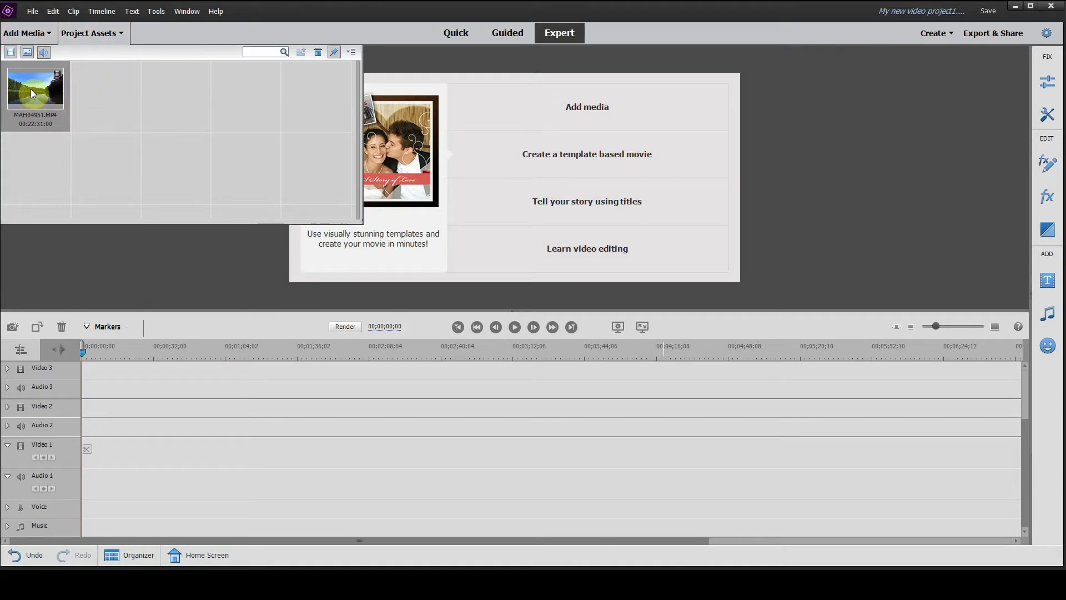
{"action": "mouse_move", "coordinate": [56, 326]}
{"action": "left_mouse_down"}
{"action": "mouse_move", "coordinate": [90, 480]}
{"action": "mouse_move", "coordinate": [77, 466]}
{"action": "left_mouse_up"}
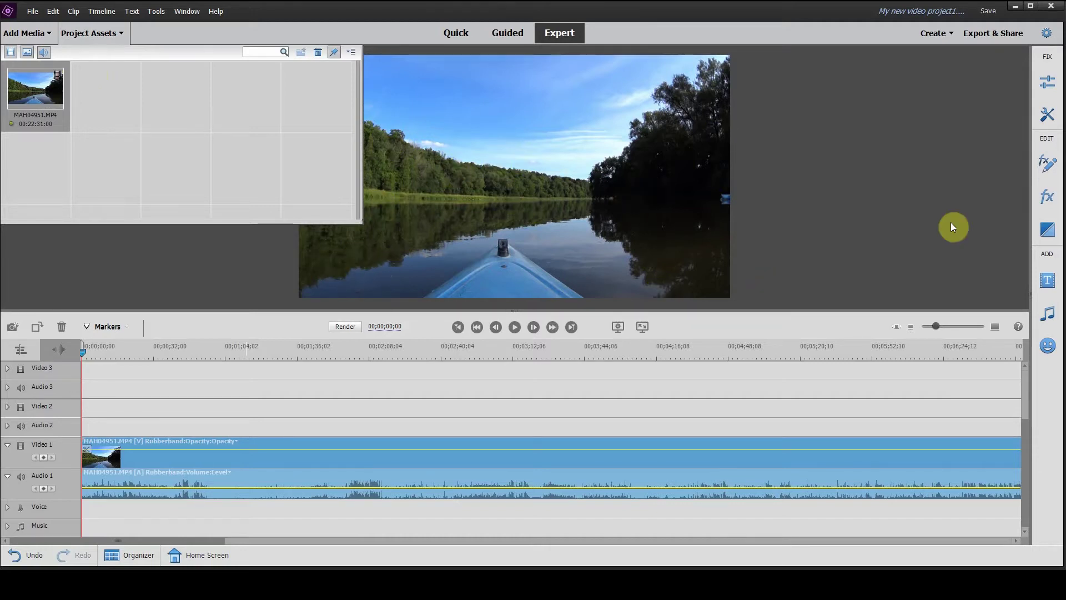
Step: Add the Classic Titles General Default Text title to Video 2 and retype it as 'Kayaking Trip'
{"action": "left_click", "coordinate": [1047, 285]}
{"action": "left_click", "coordinate": [979, 74]}
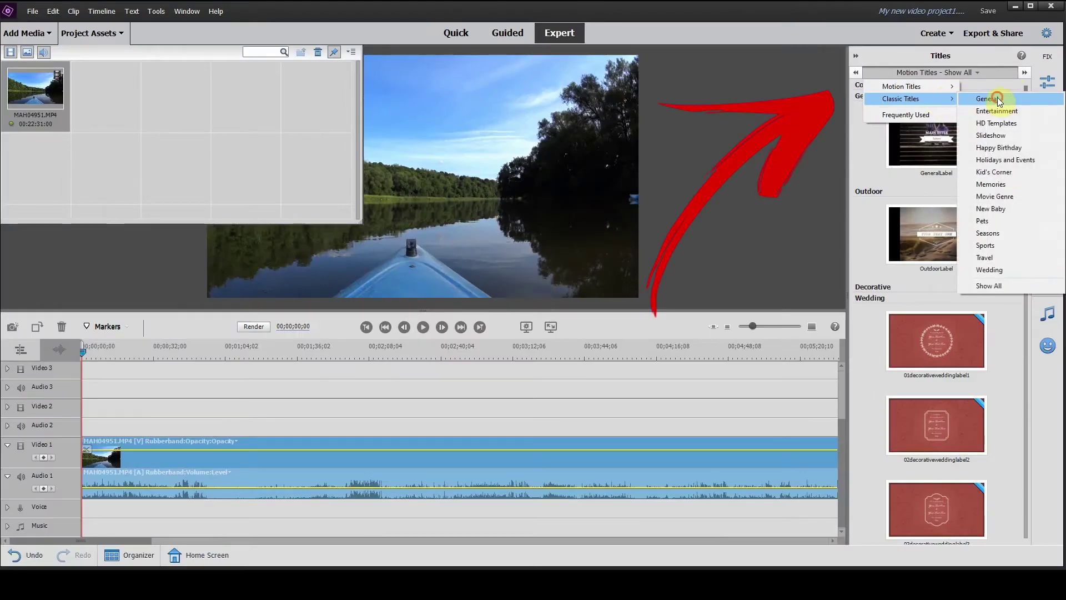
{"action": "left_click", "coordinate": [998, 101]}
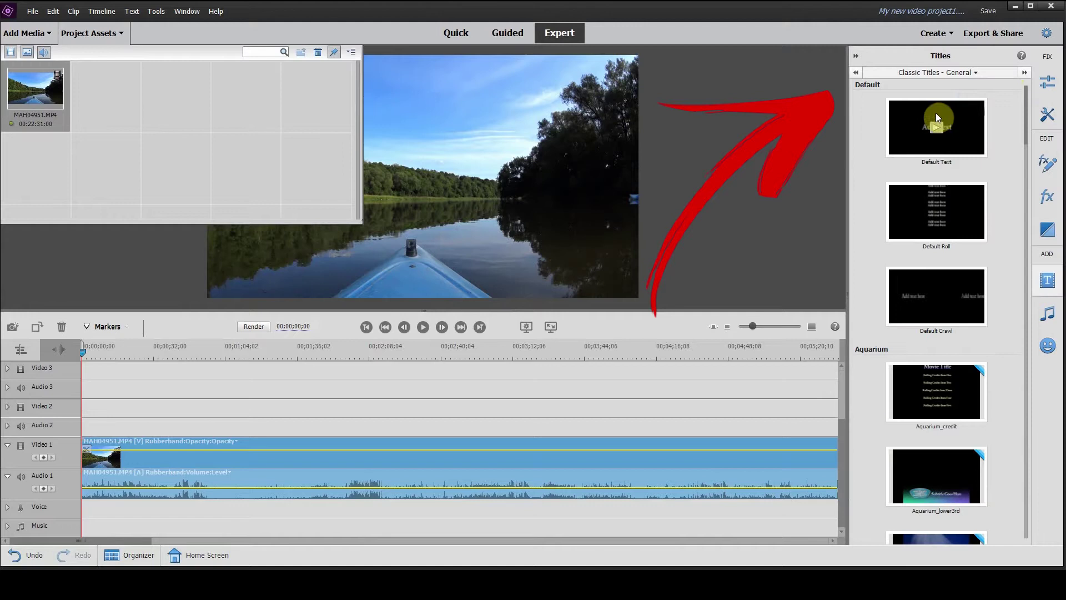
{"action": "mouse_move", "coordinate": [909, 129]}
{"action": "left_mouse_down"}
{"action": "mouse_move", "coordinate": [153, 417]}
{"action": "mouse_move", "coordinate": [96, 414]}
{"action": "left_mouse_up"}
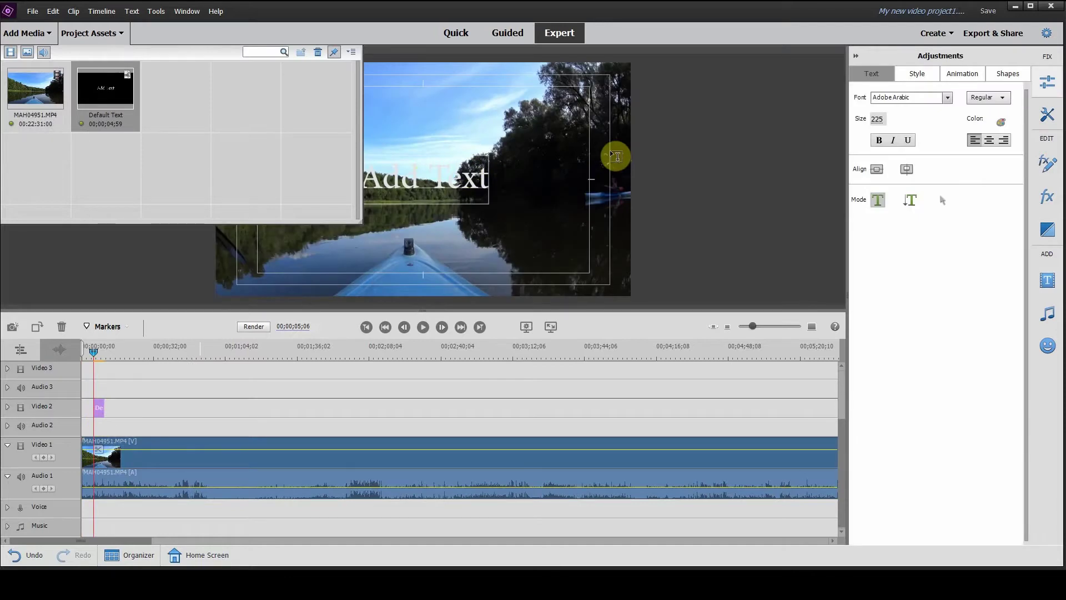
{"action": "double_click", "coordinate": [615, 156]}
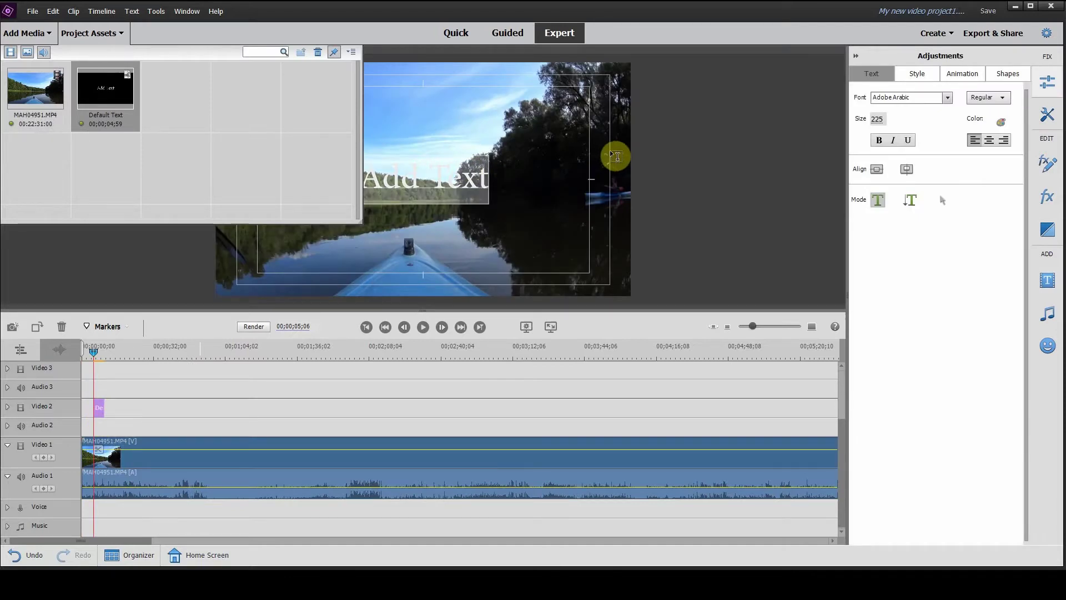
{"action": "type", "text": "Kayaking"}
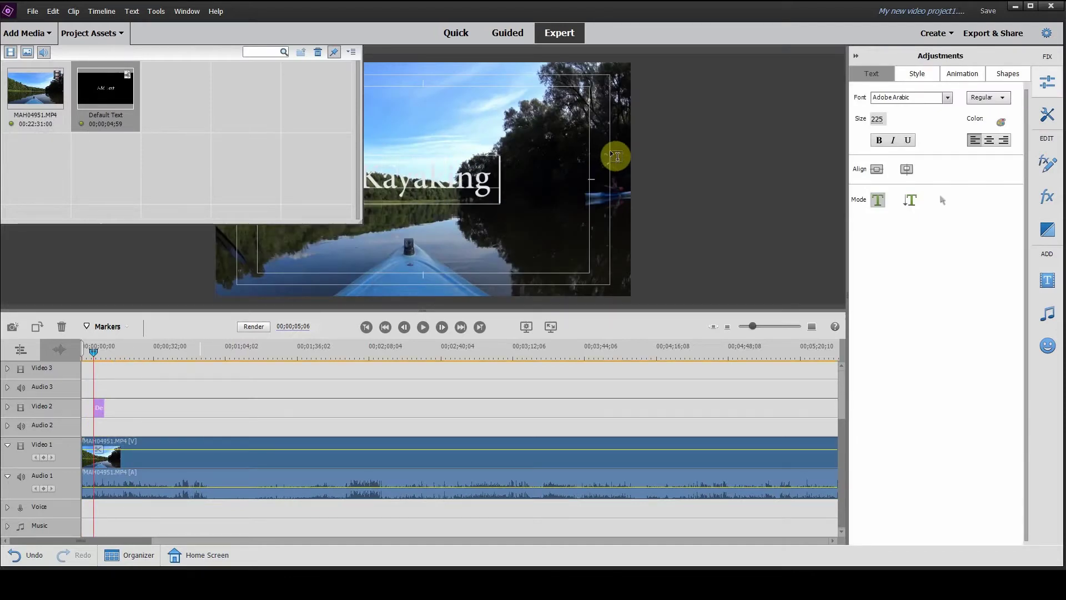
{"action": "type", "text": "p"}
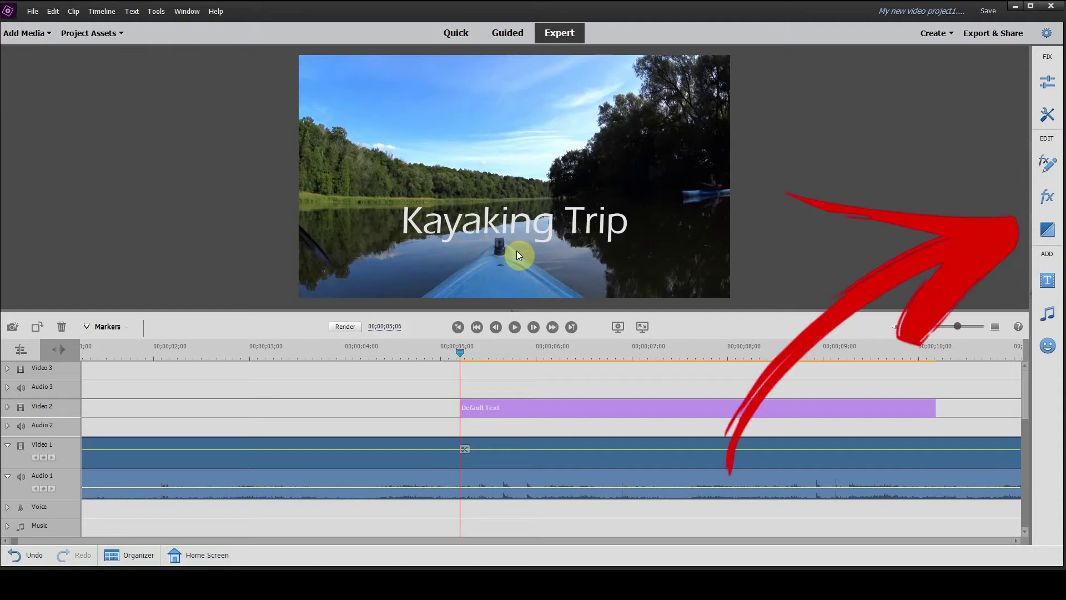
Step: Apply a one-second Slide transition, found by searching 'slide', to the title's start and preview it
{"action": "left_click", "coordinate": [1040, 234]}
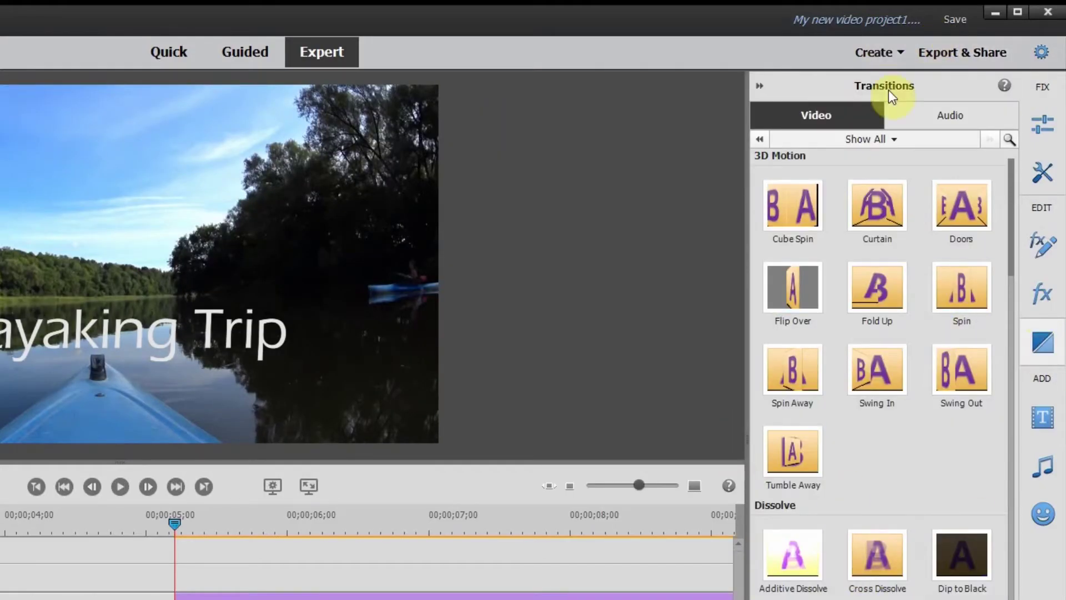
{"action": "left_click", "coordinate": [1009, 140]}
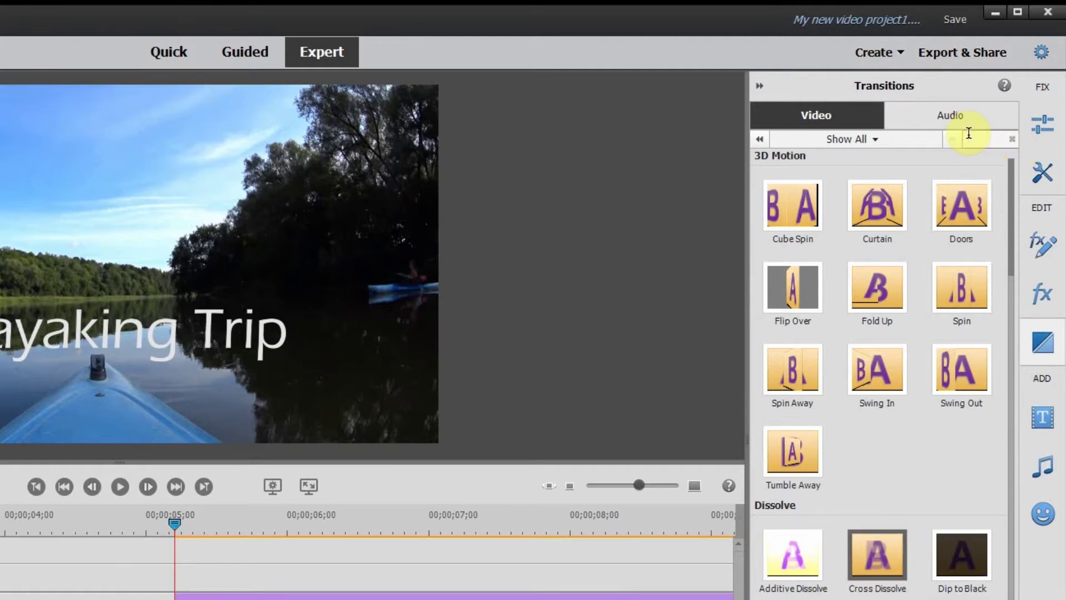
{"action": "type", "text": "slide"}
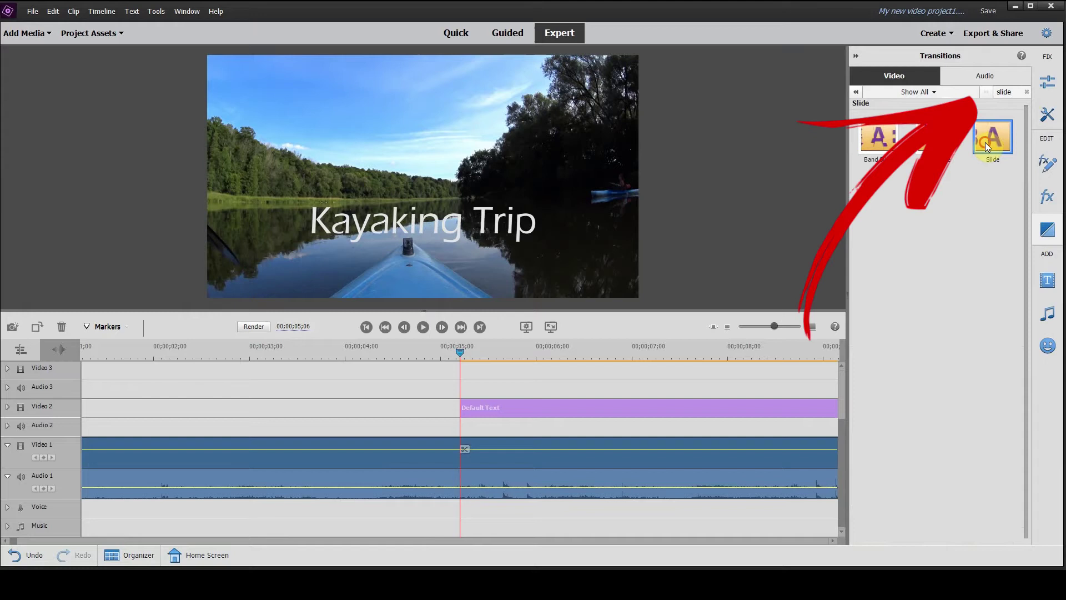
{"action": "left_click_drag", "start_coordinate": [985, 142], "coordinate": [533, 376]}
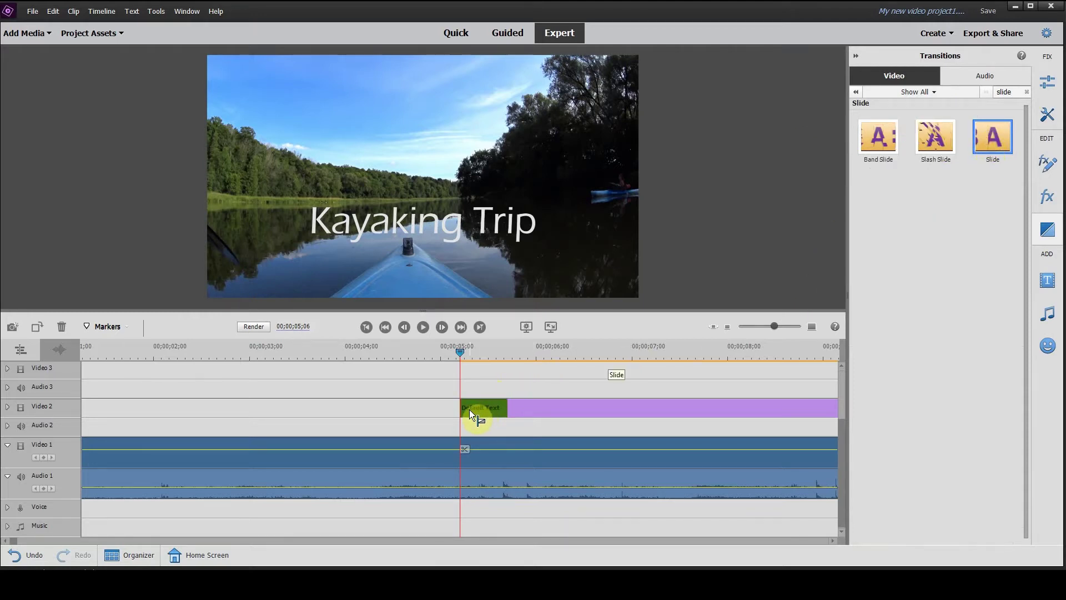
{"action": "left_click_drag", "start_coordinate": [469, 408], "coordinate": [470, 407]}
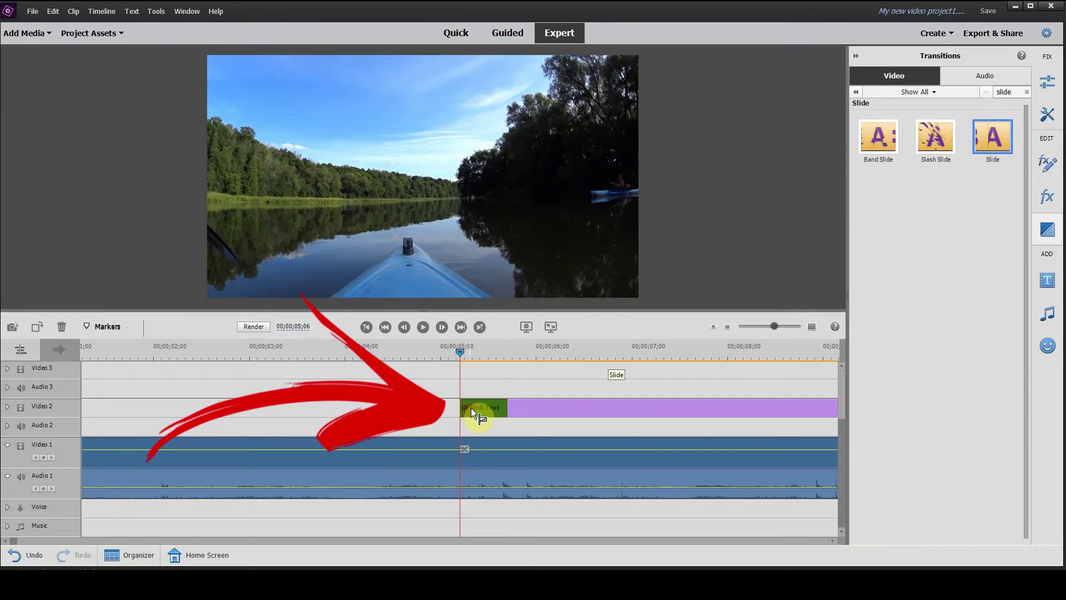
{"action": "left_click", "coordinate": [445, 351]}
{"action": "left_click", "coordinate": [608, 418]}
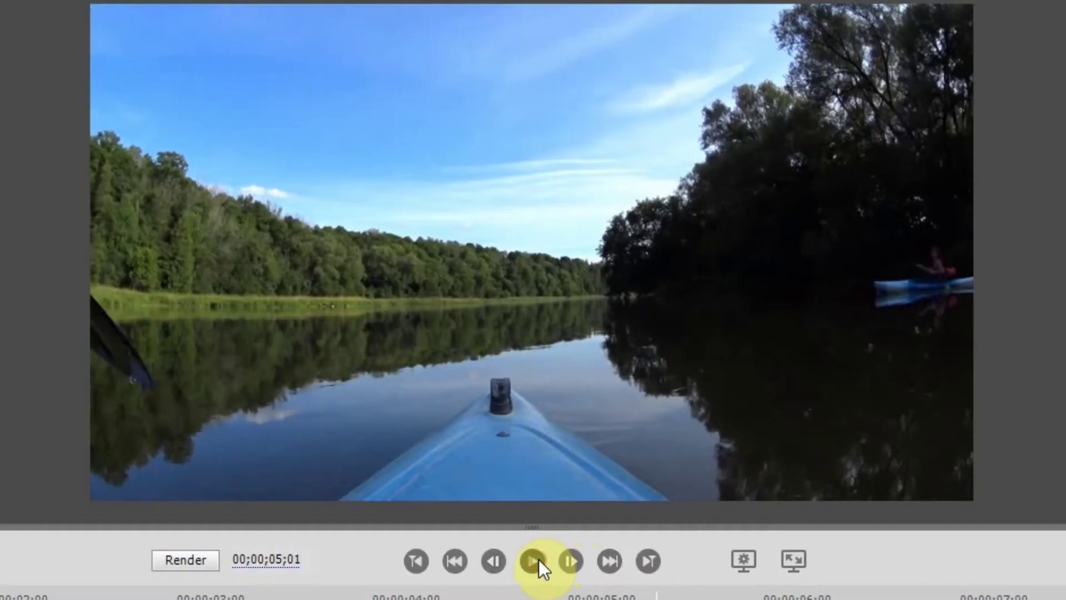
{"action": "left_click", "coordinate": [539, 559]}
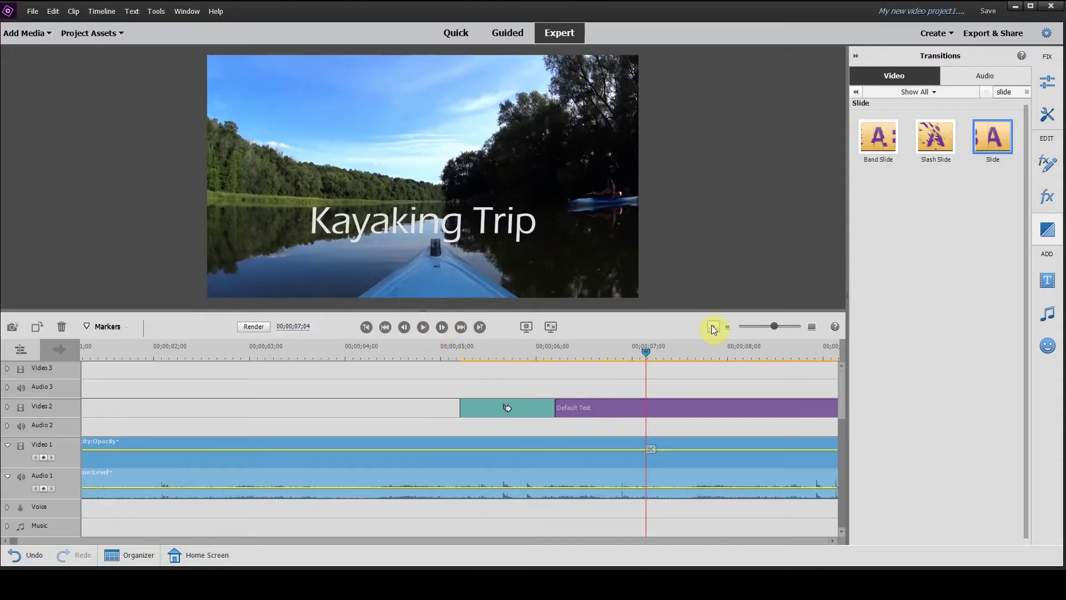
Step: Add a Slide transition with default duration to the end of the Kayaking Trip title clip
{"action": "left_click", "coordinate": [712, 327]}
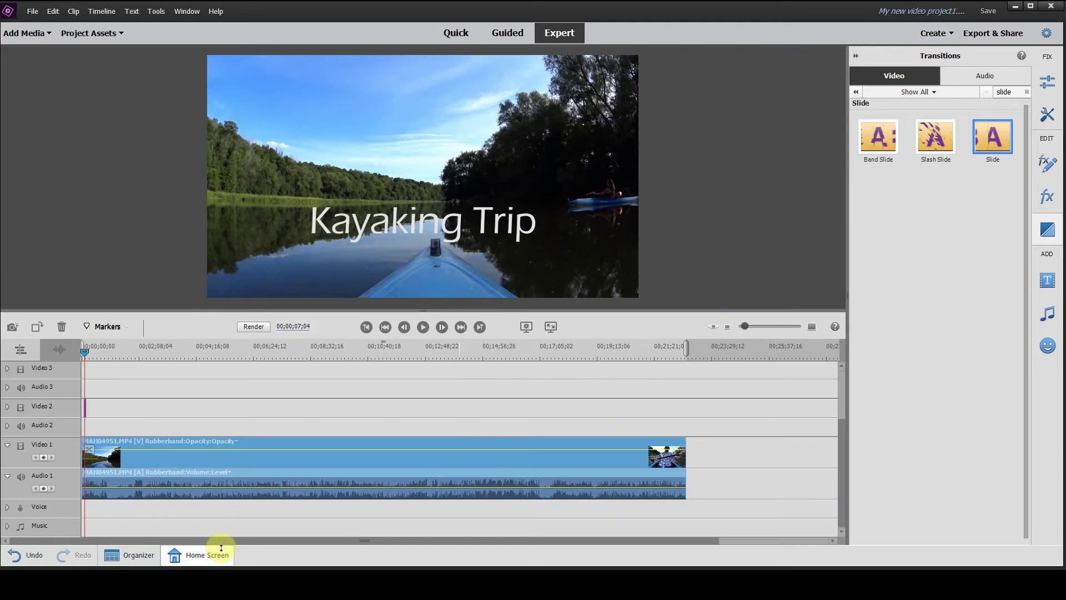
{"action": "left_click", "coordinate": [907, 342]}
{"action": "left_click", "coordinate": [767, 324]}
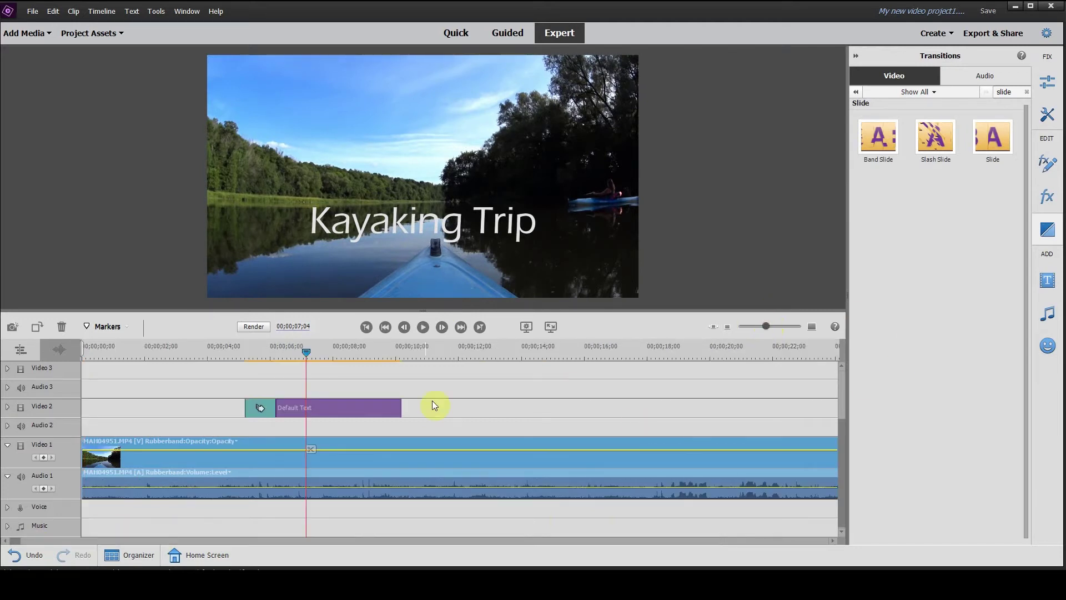
{"action": "mouse_move", "coordinate": [992, 138]}
{"action": "left_mouse_down"}
{"action": "mouse_move", "coordinate": [243, 400]}
{"action": "mouse_move", "coordinate": [392, 410]}
{"action": "left_mouse_up"}
{"action": "left_click", "coordinate": [512, 412]}
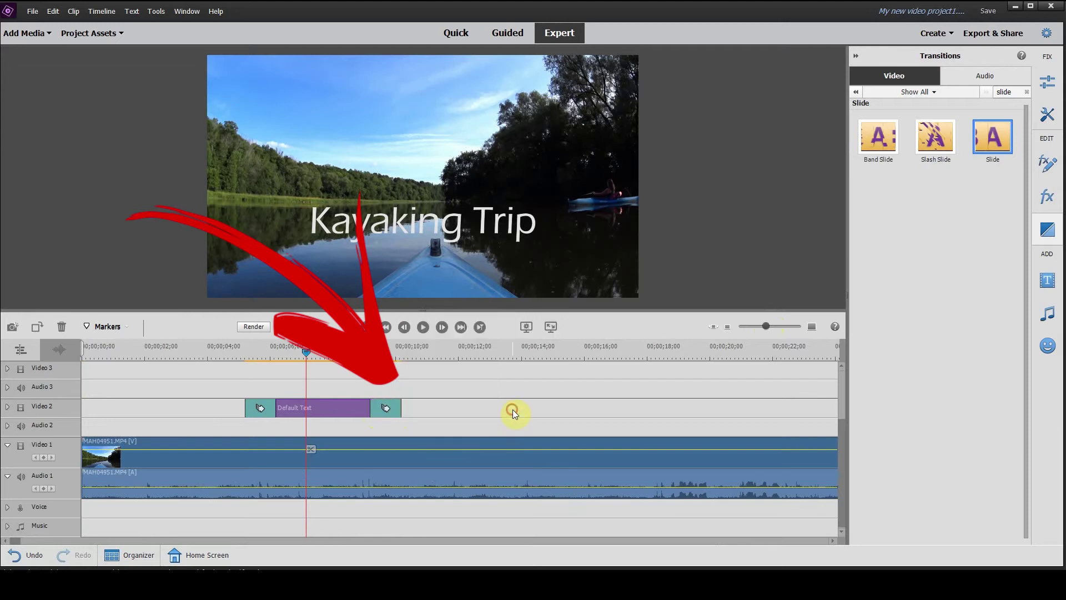
Step: Play back from just before the title to watch it slide in and out
{"action": "left_click", "coordinate": [237, 353]}
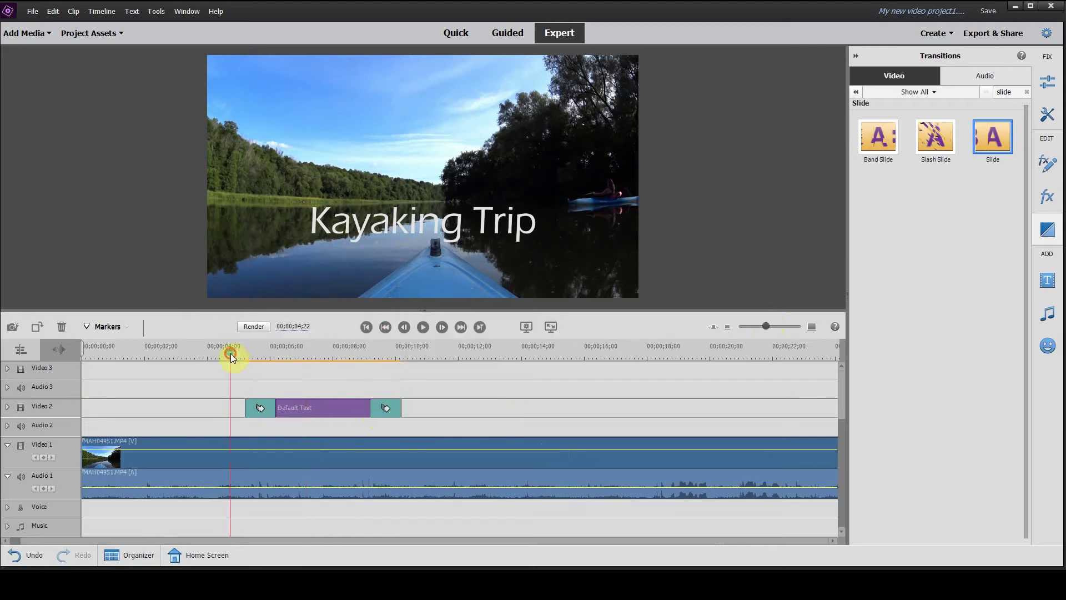
{"action": "left_click", "coordinate": [422, 327]}
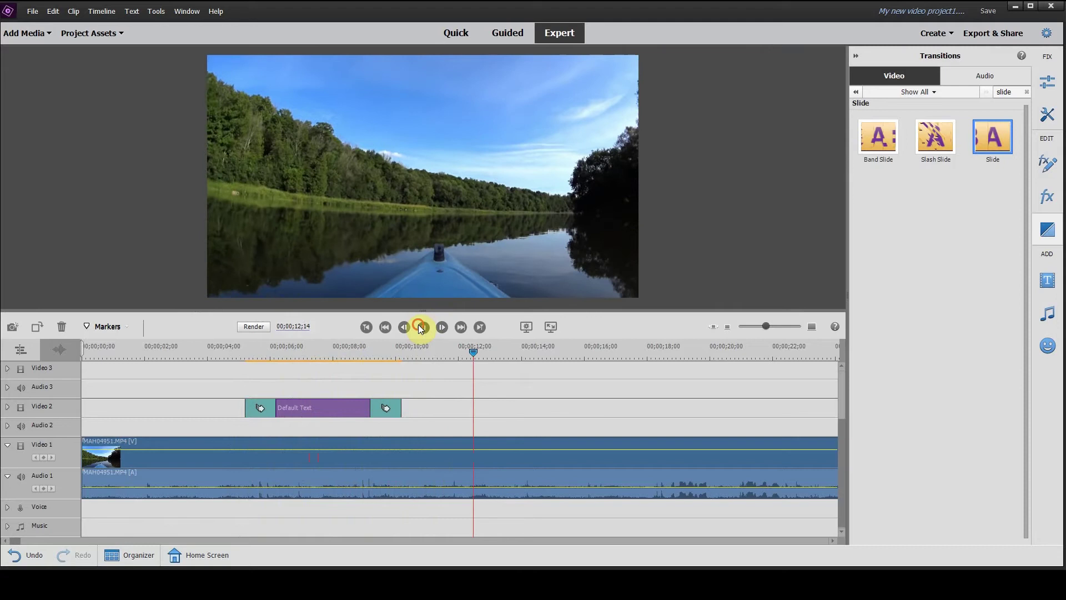
{"action": "left_click", "coordinate": [423, 327]}
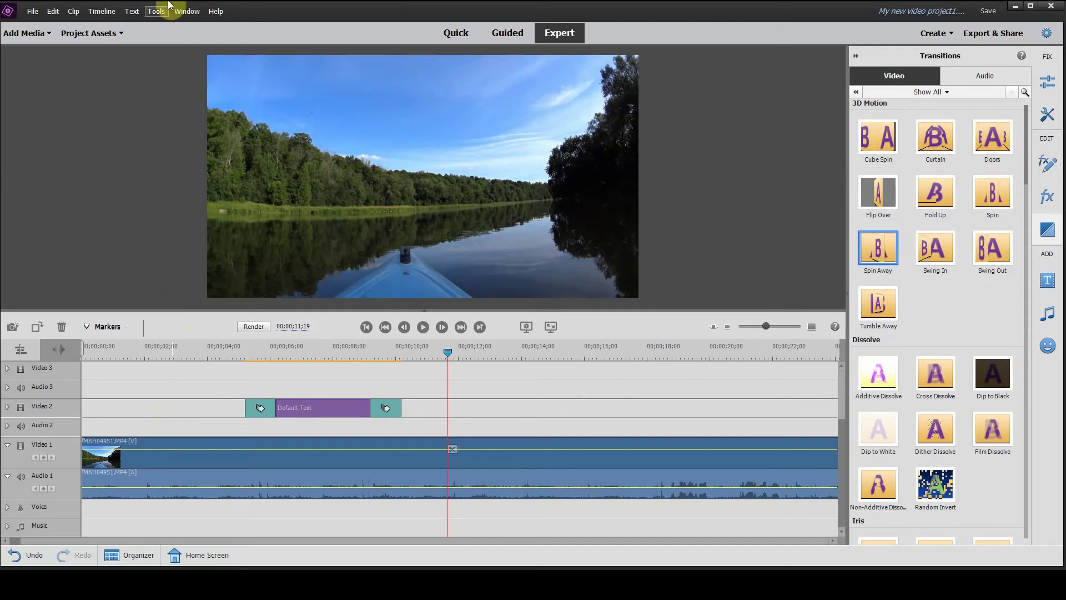
Step: Place arrow.png on Video 2 after the title, shrink it, and move it toward the right-hand trees
{"action": "left_click", "coordinate": [92, 32]}
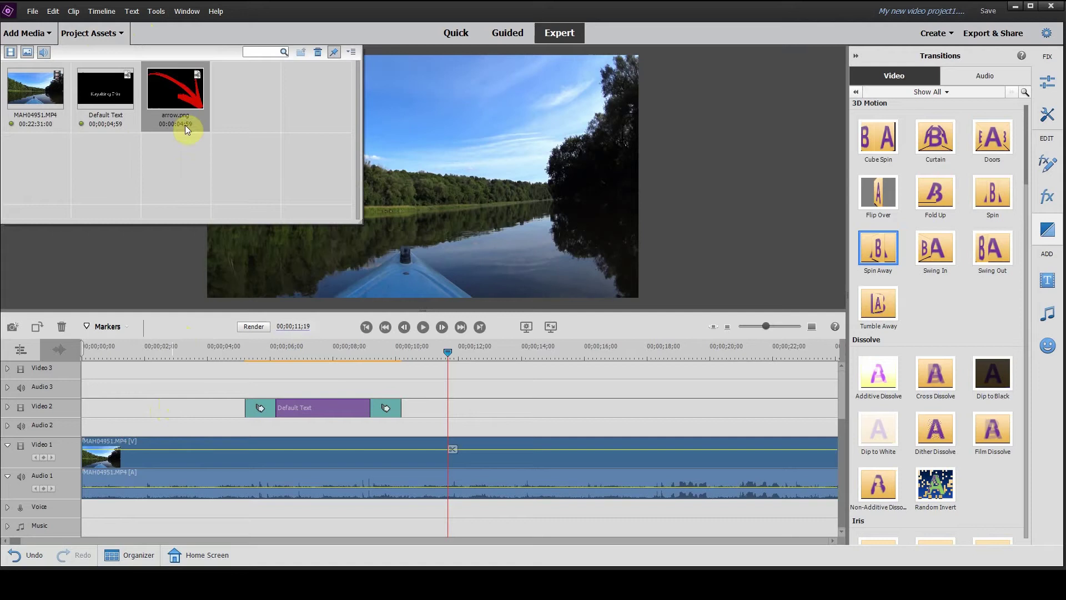
{"action": "left_click_drag", "start_coordinate": [183, 104], "coordinate": [445, 409]}
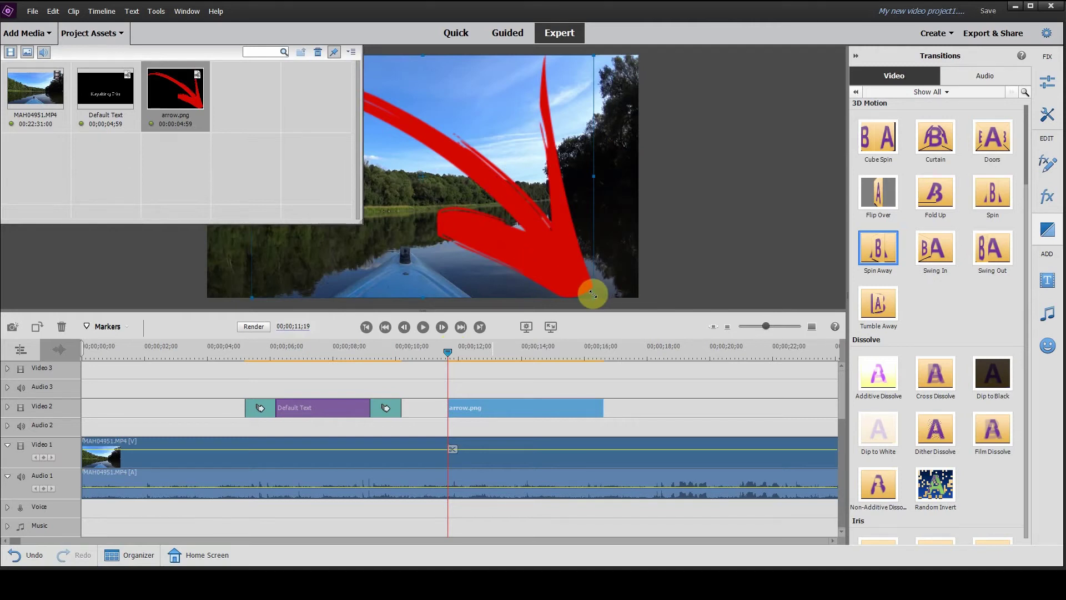
{"action": "mouse_move", "coordinate": [591, 293]}
{"action": "left_mouse_down"}
{"action": "mouse_move", "coordinate": [478, 132]}
{"action": "mouse_move", "coordinate": [408, 97]}
{"action": "left_mouse_up"}
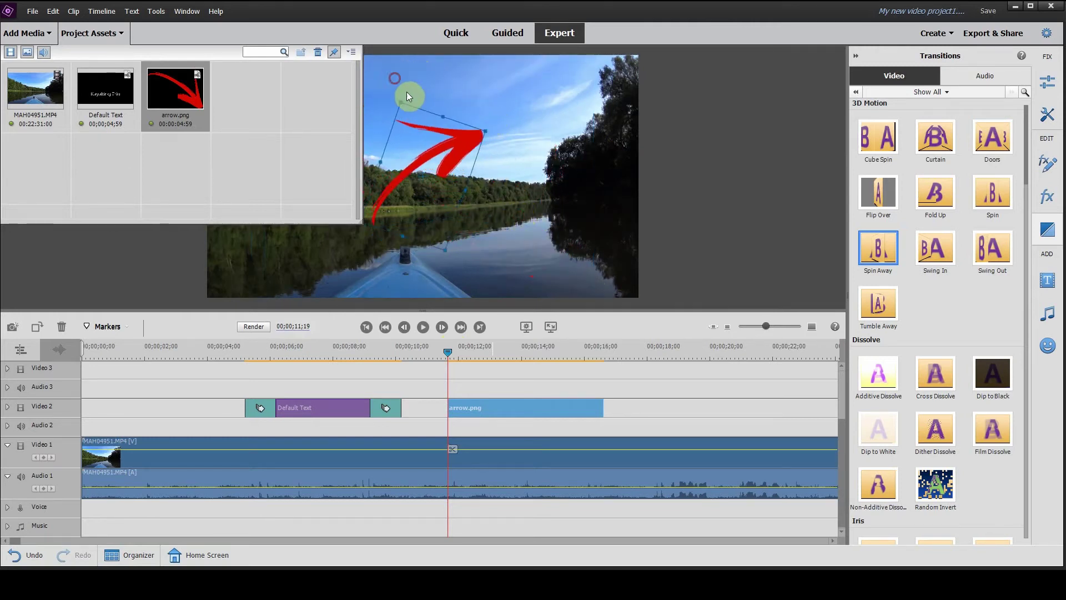
{"action": "left_click_drag", "start_coordinate": [439, 153], "coordinate": [495, 211]}
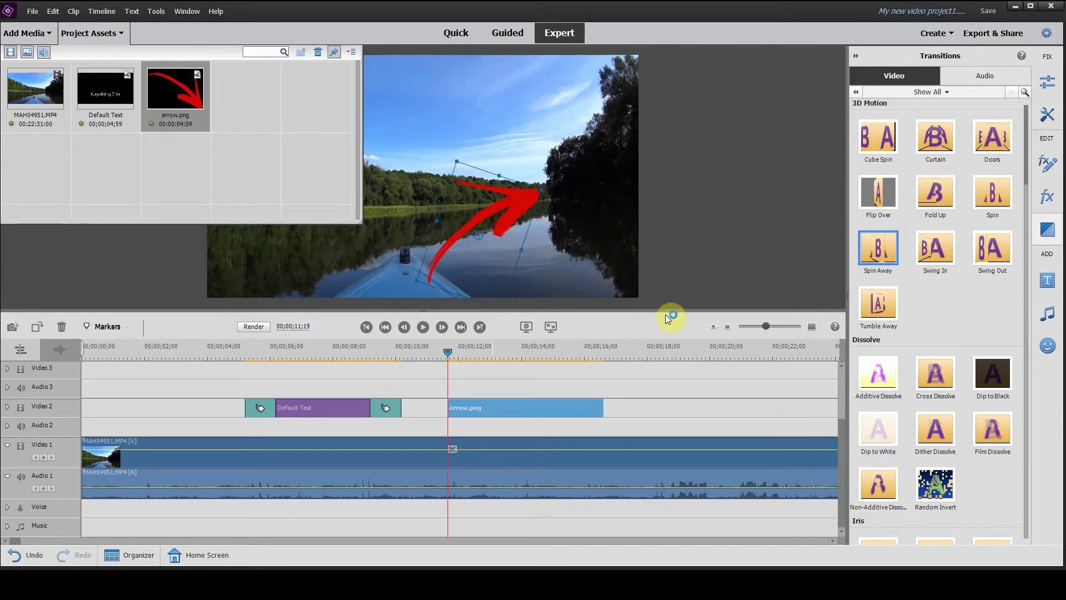
Step: Put Swing In at the start of arrow.png and Swing Out at its end, applying each
{"action": "left_click", "coordinate": [856, 55]}
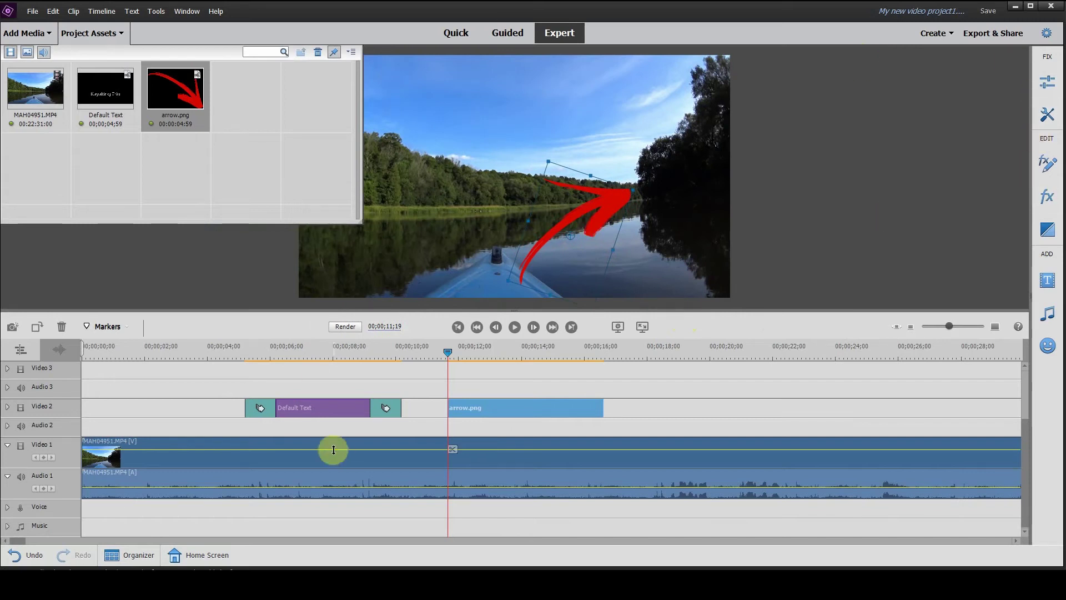
{"action": "left_click", "coordinate": [1047, 229]}
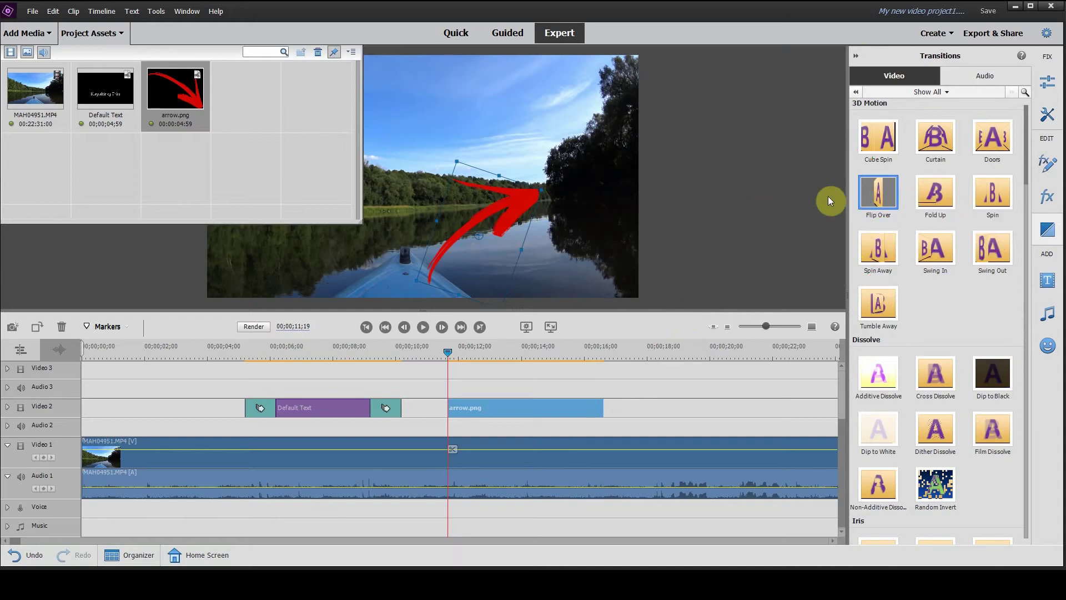
{"action": "left_click", "coordinate": [879, 275]}
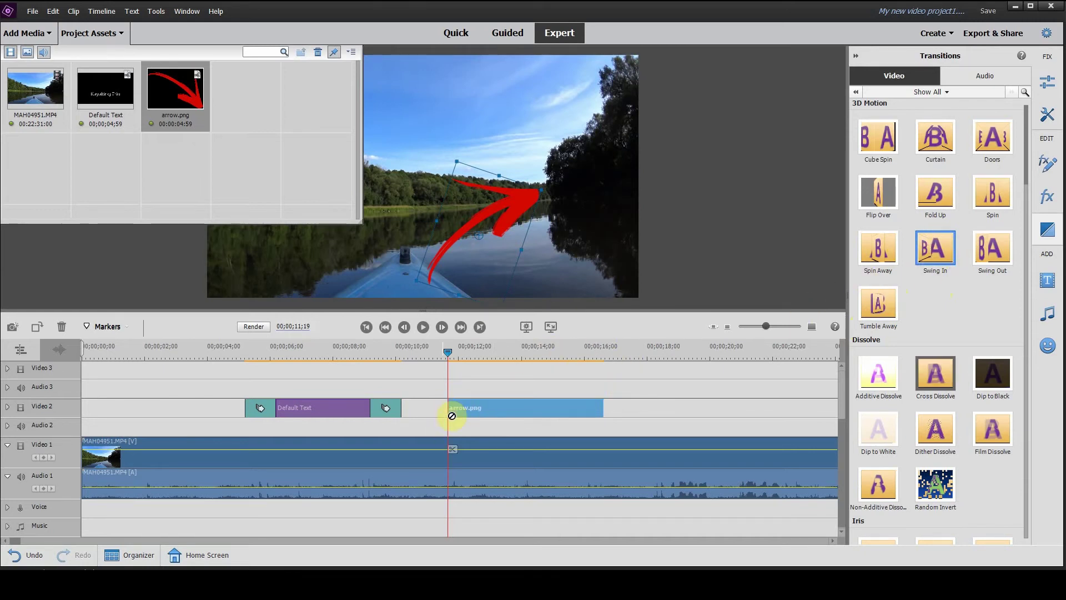
{"action": "left_click_drag", "start_coordinate": [452, 416], "coordinate": [464, 406]}
{"action": "left_click", "coordinate": [600, 414]}
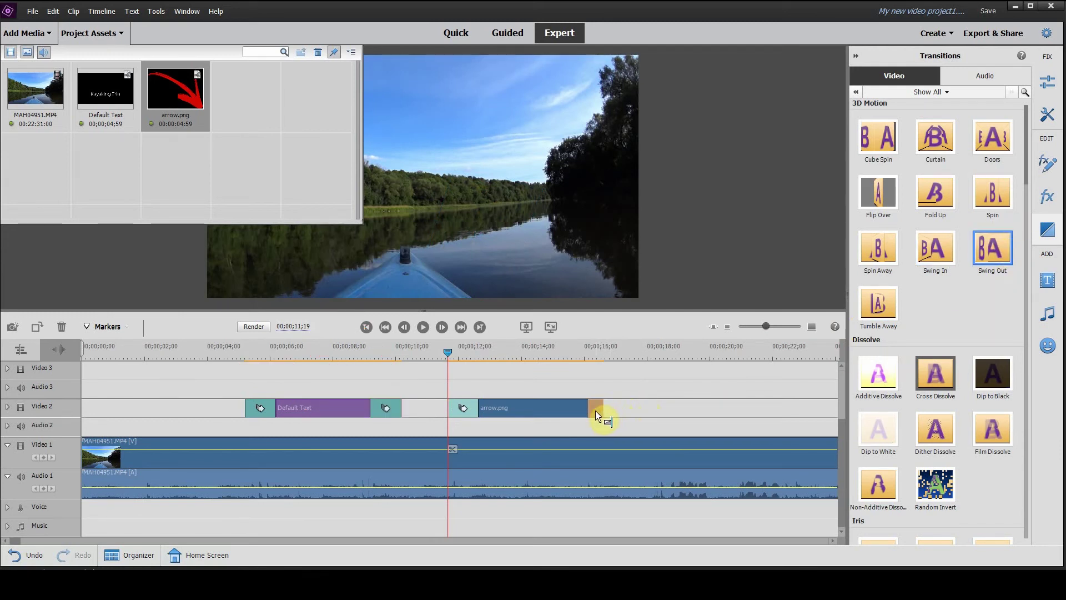
{"action": "left_click_drag", "start_coordinate": [598, 417], "coordinate": [601, 417]}
{"action": "left_click", "coordinate": [737, 421]}
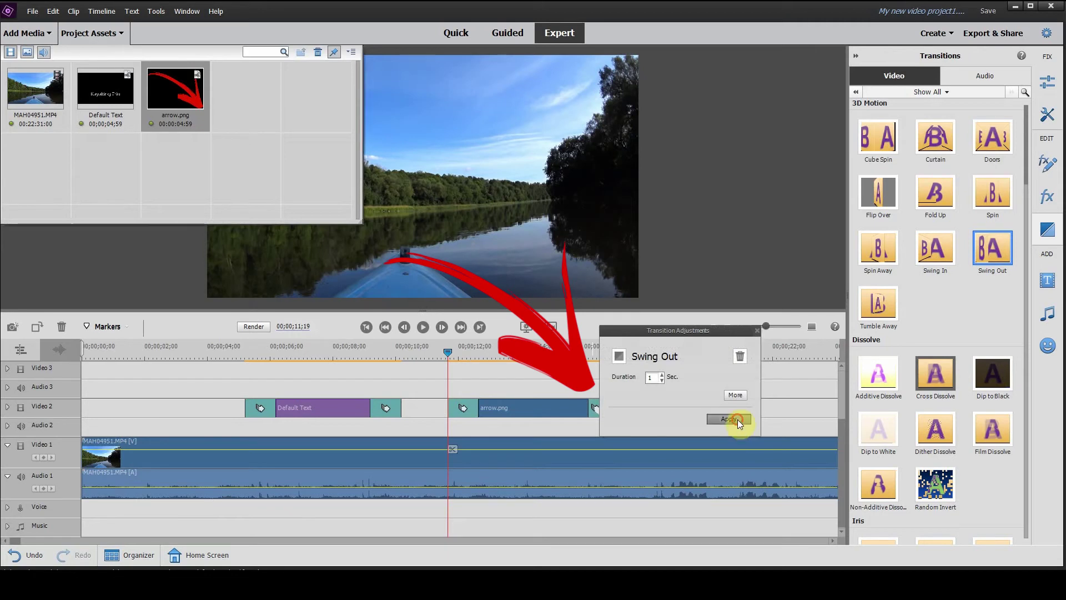
{"action": "left_click", "coordinate": [428, 348]}
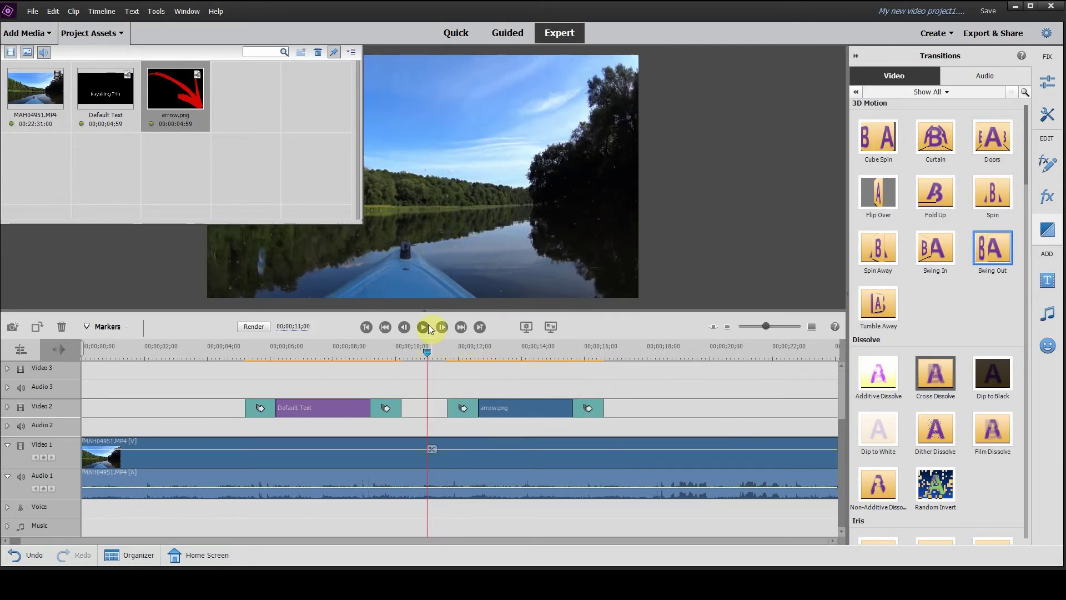
{"action": "left_click", "coordinate": [425, 328]}
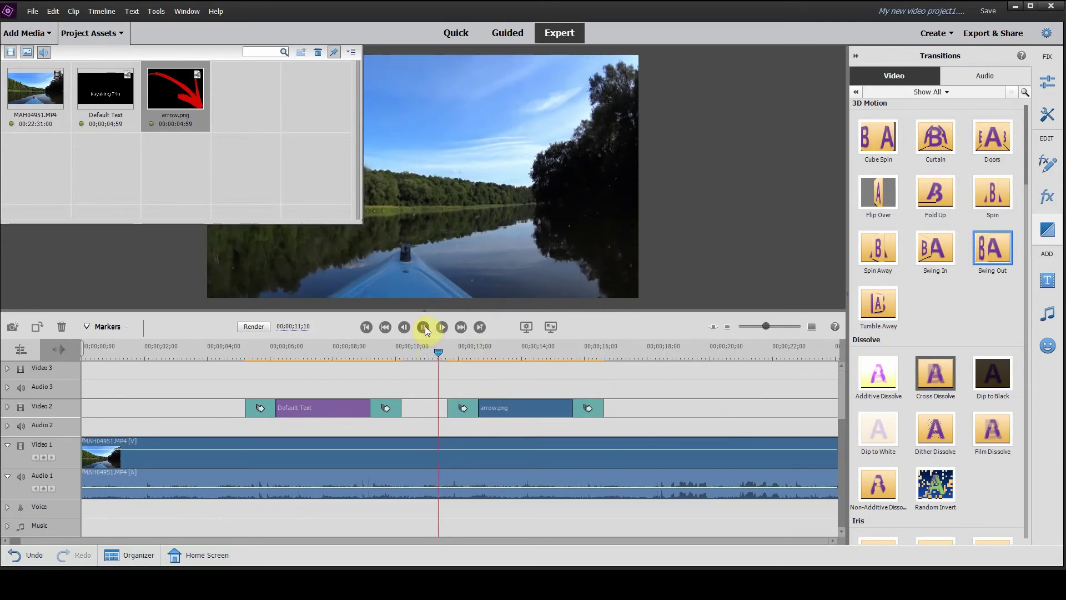